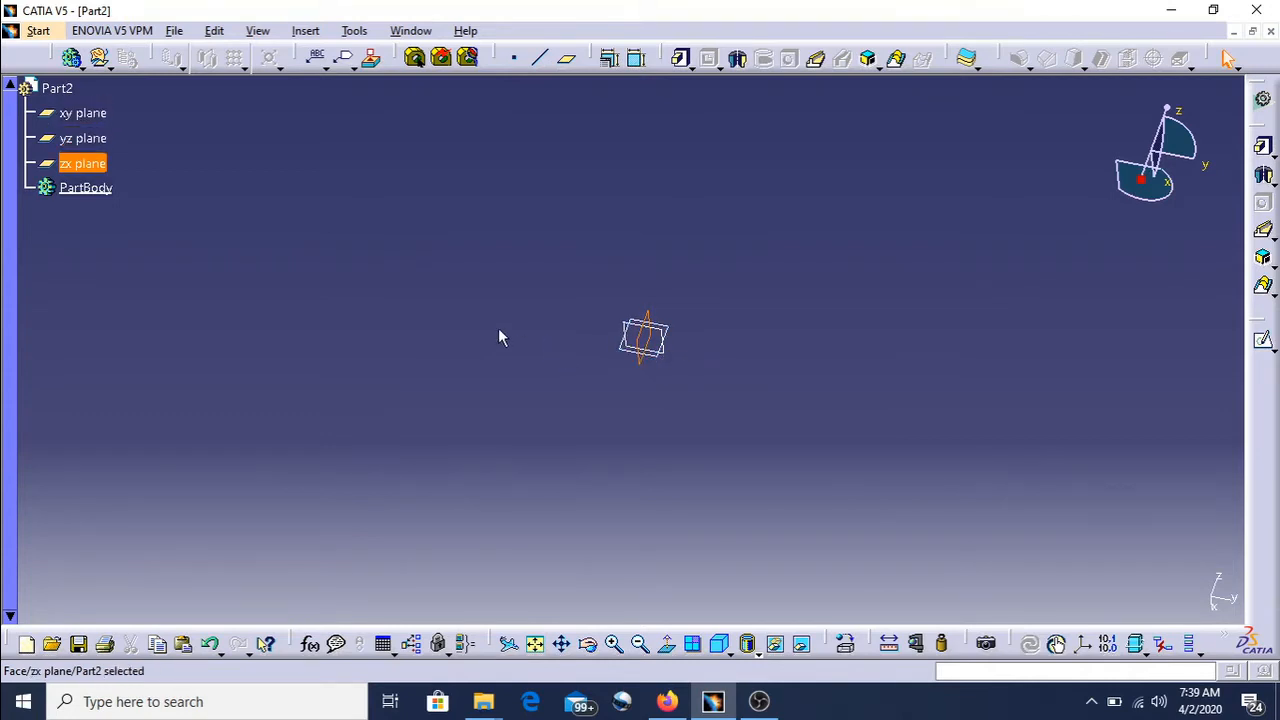
- Select the xy, yz and zx reference planes in turn in the specification tree
left_click(93, 136)
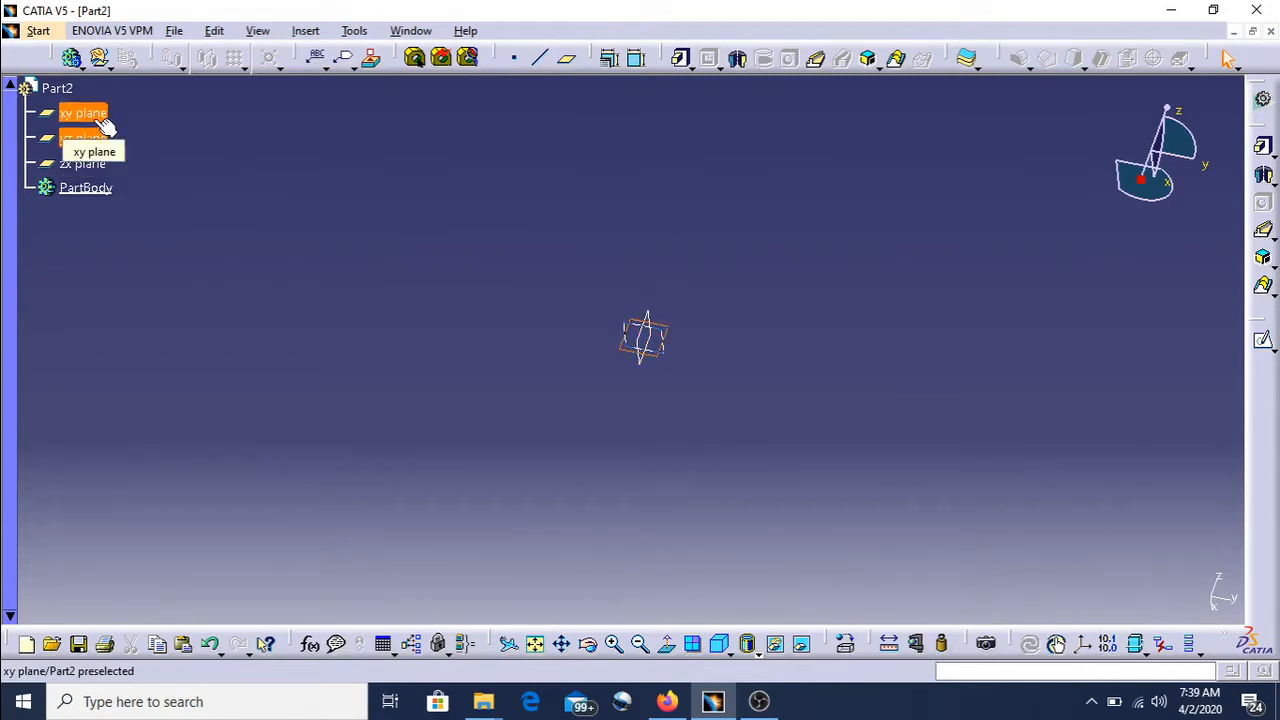
left_click(94, 115)
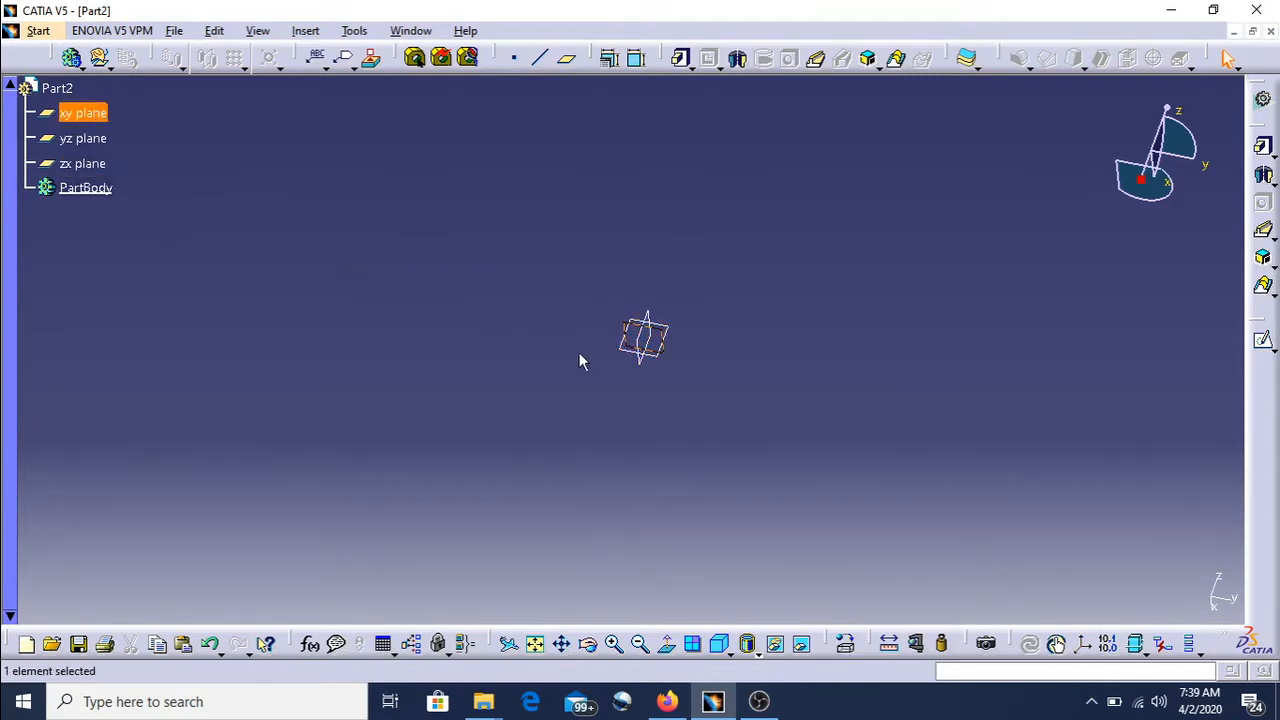
left_click(80, 163)
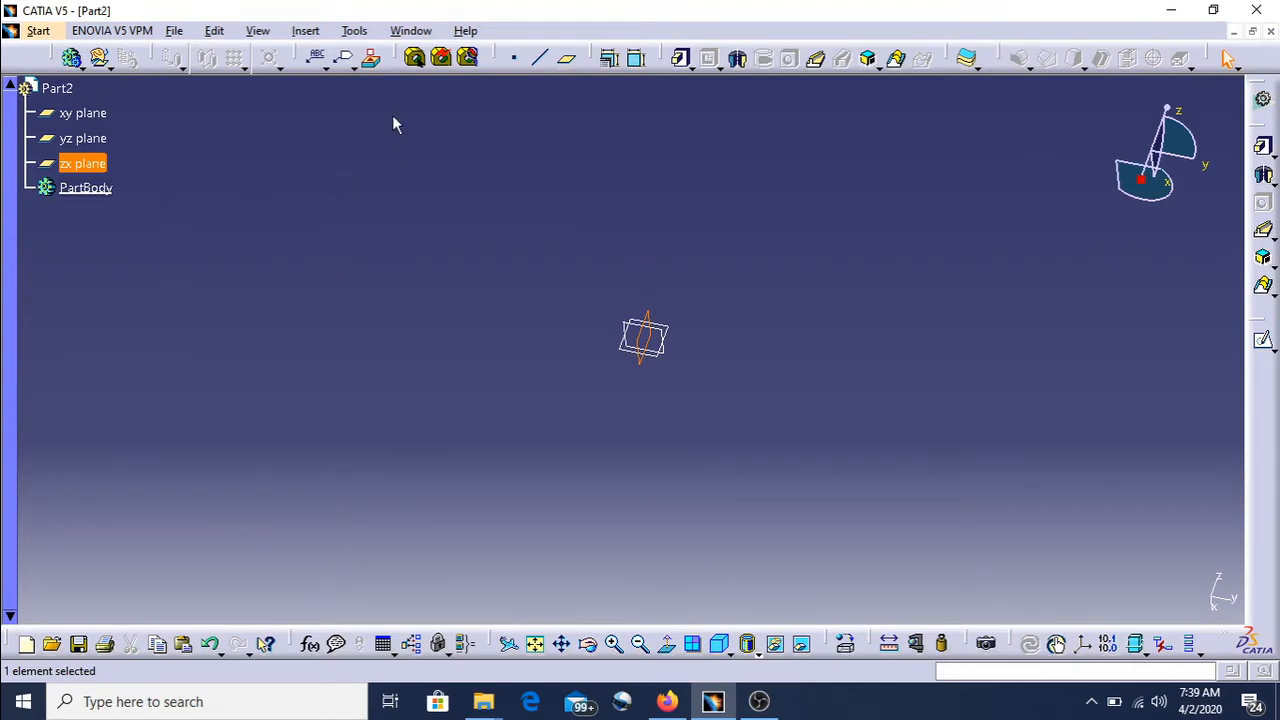
- Open the Options units settings under Parameters and Measure to review the length units, then close the dialog
left_click(357, 34)
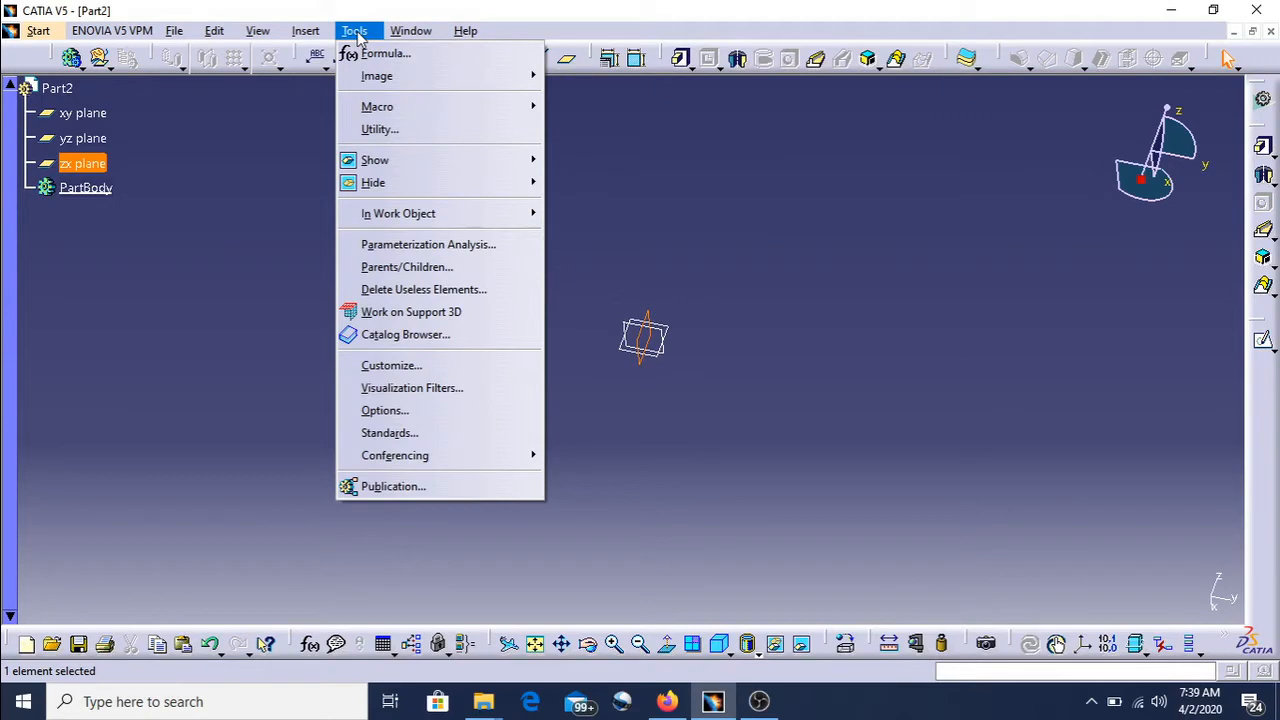
left_click(428, 418)
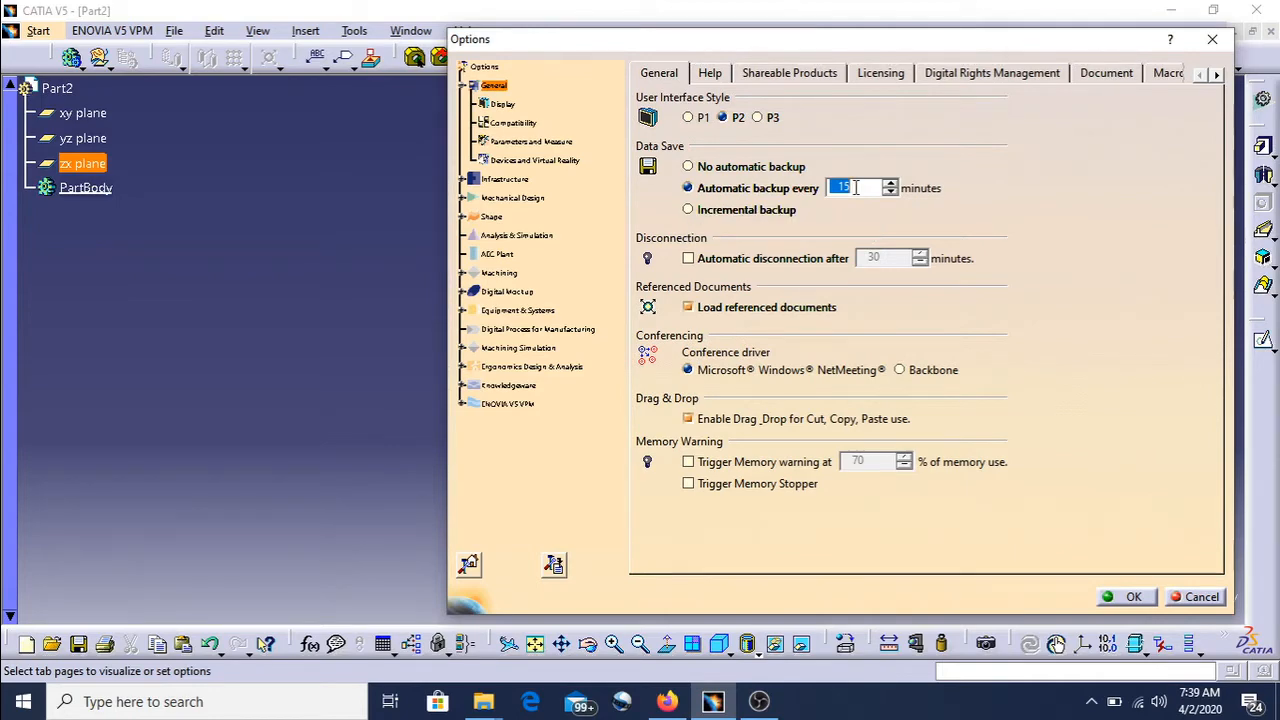
left_click(527, 143)
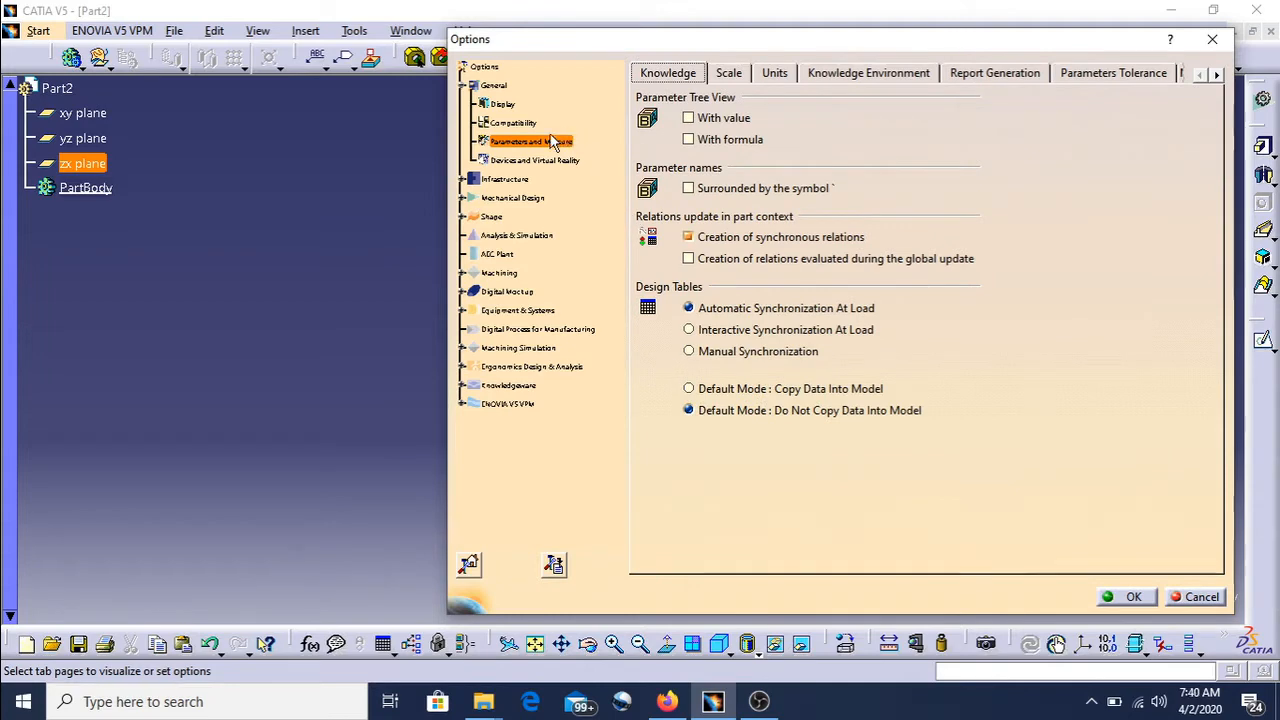
left_click(785, 78)
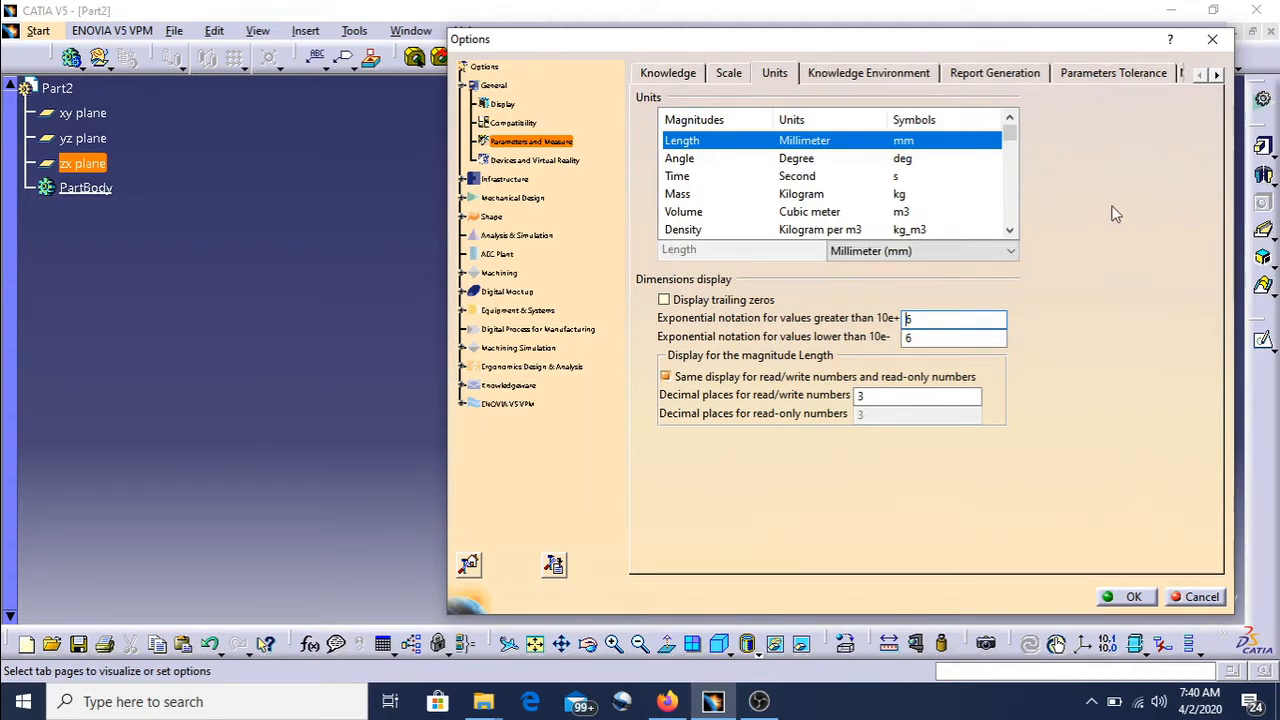
left_click(1213, 44)
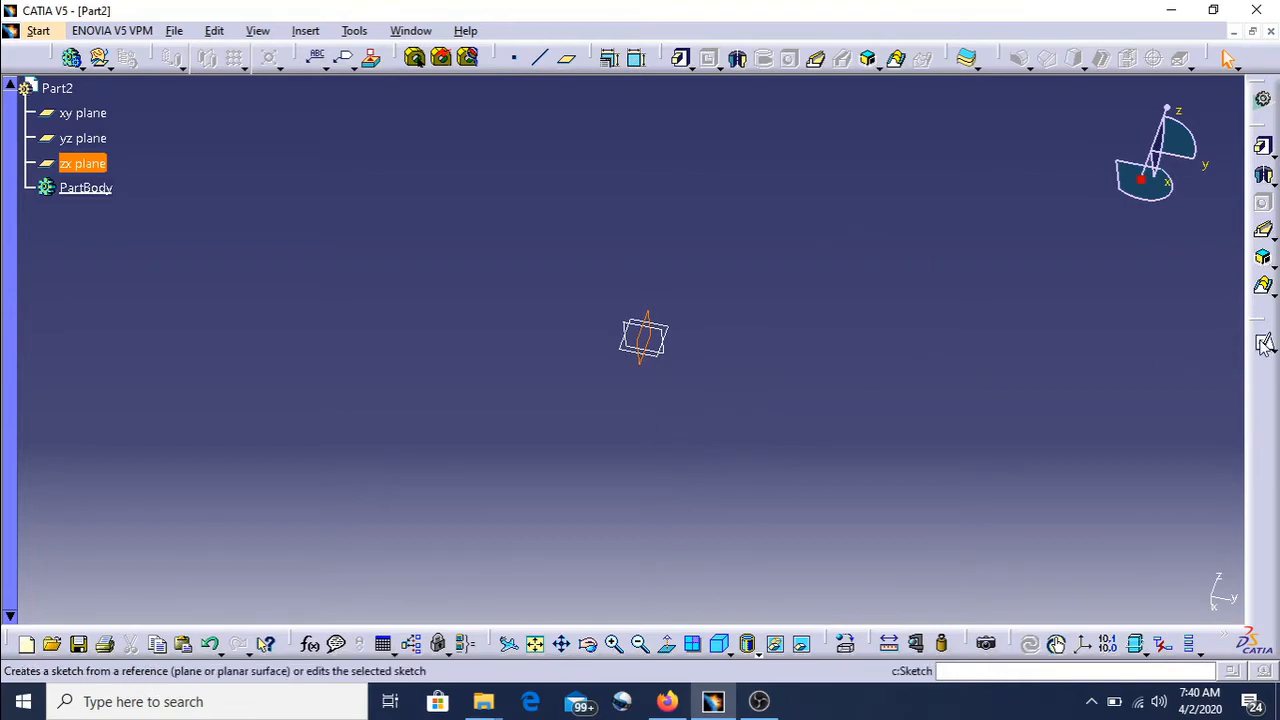
- Sketch a rectangle around the origin on the zx plane and exit the sketcher
left_click(1264, 341)
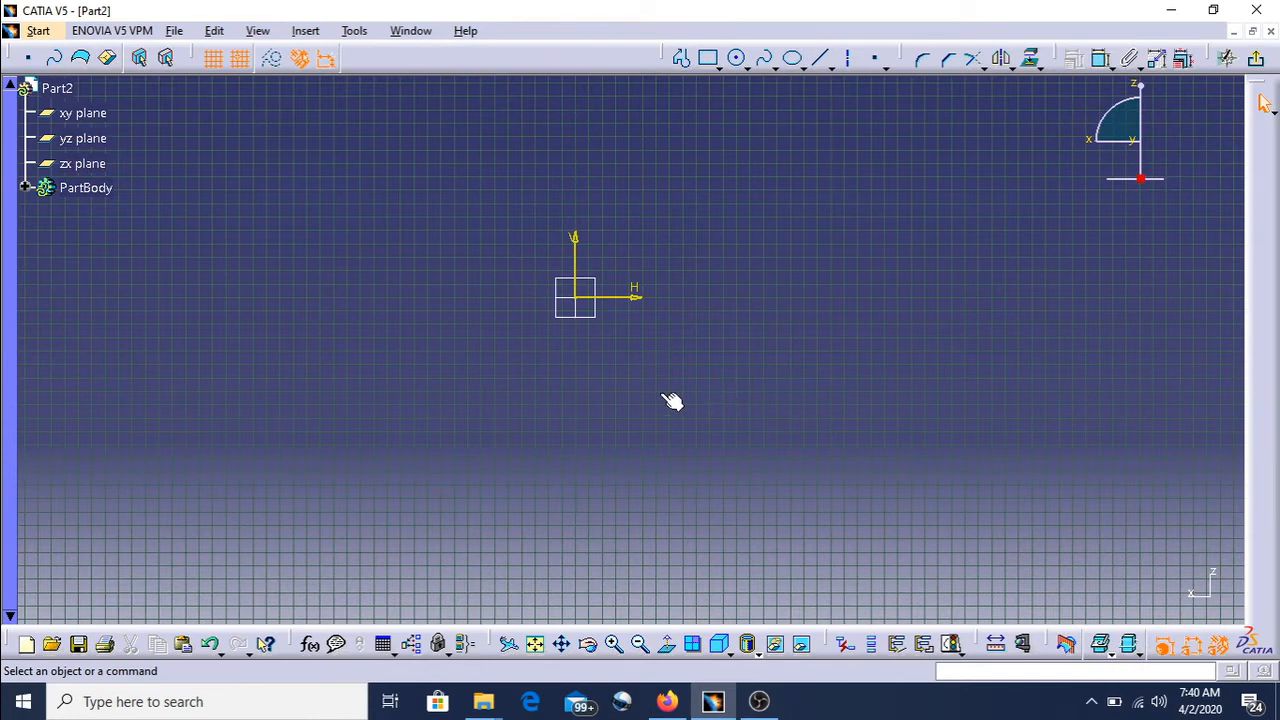
left_click(714, 60)
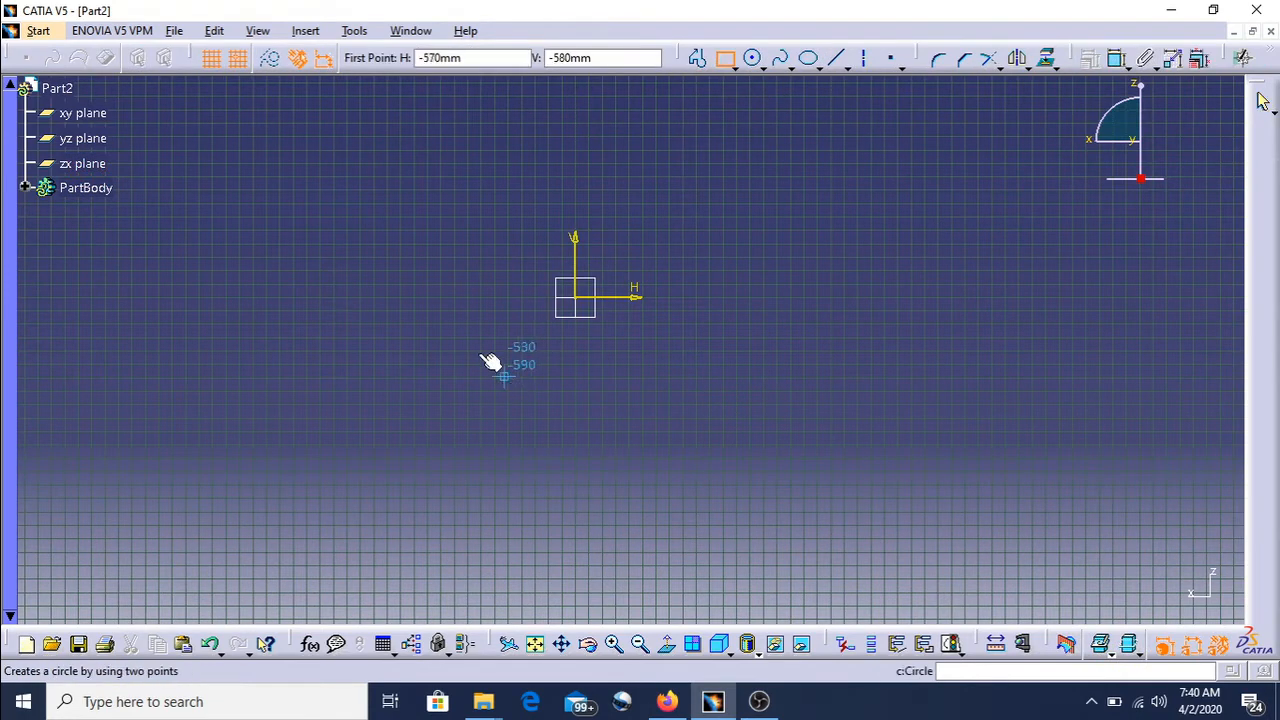
left_click(481, 196)
left_click(652, 372)
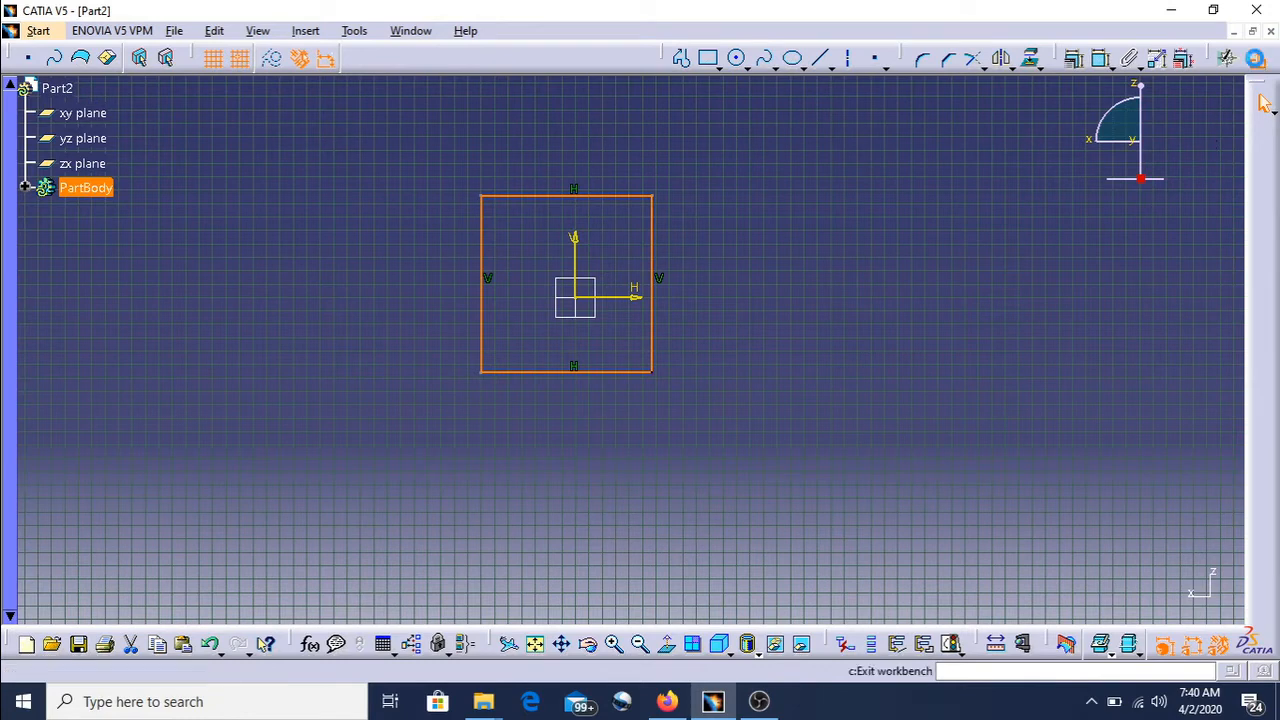
left_click(1264, 103)
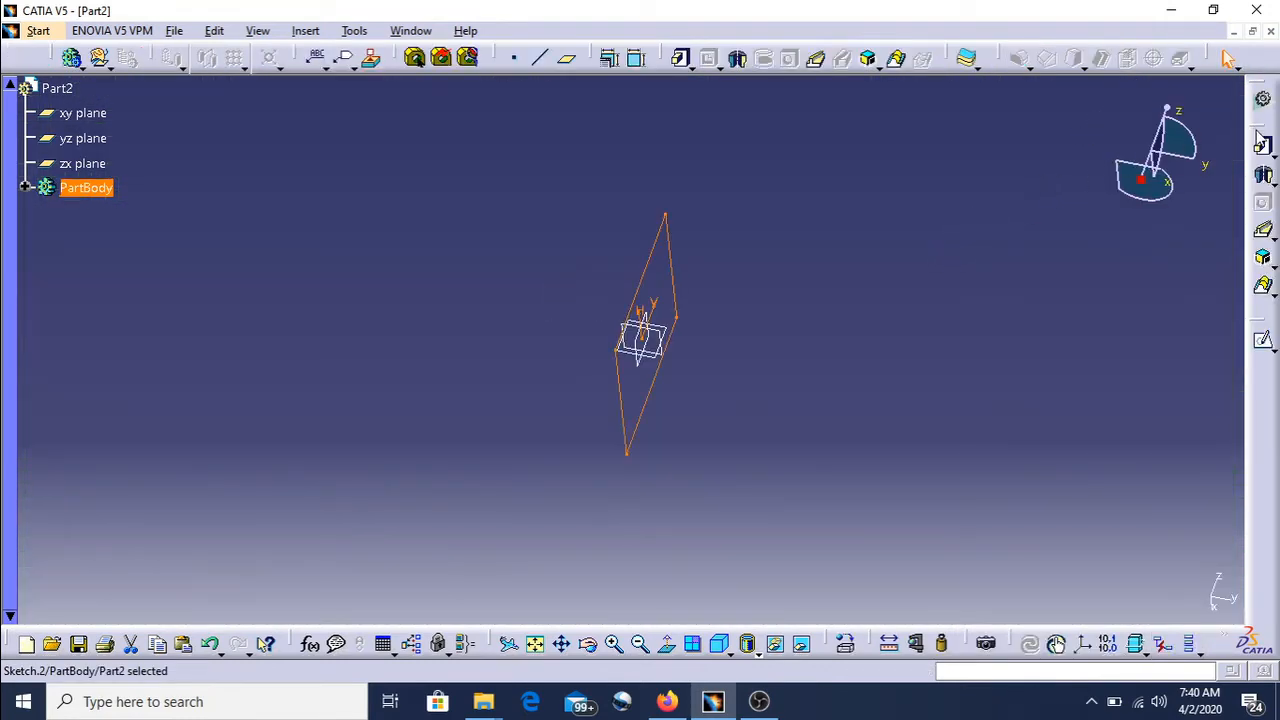
- Pad the rectangle sketch with a length of 50 mm
left_click(1263, 146)
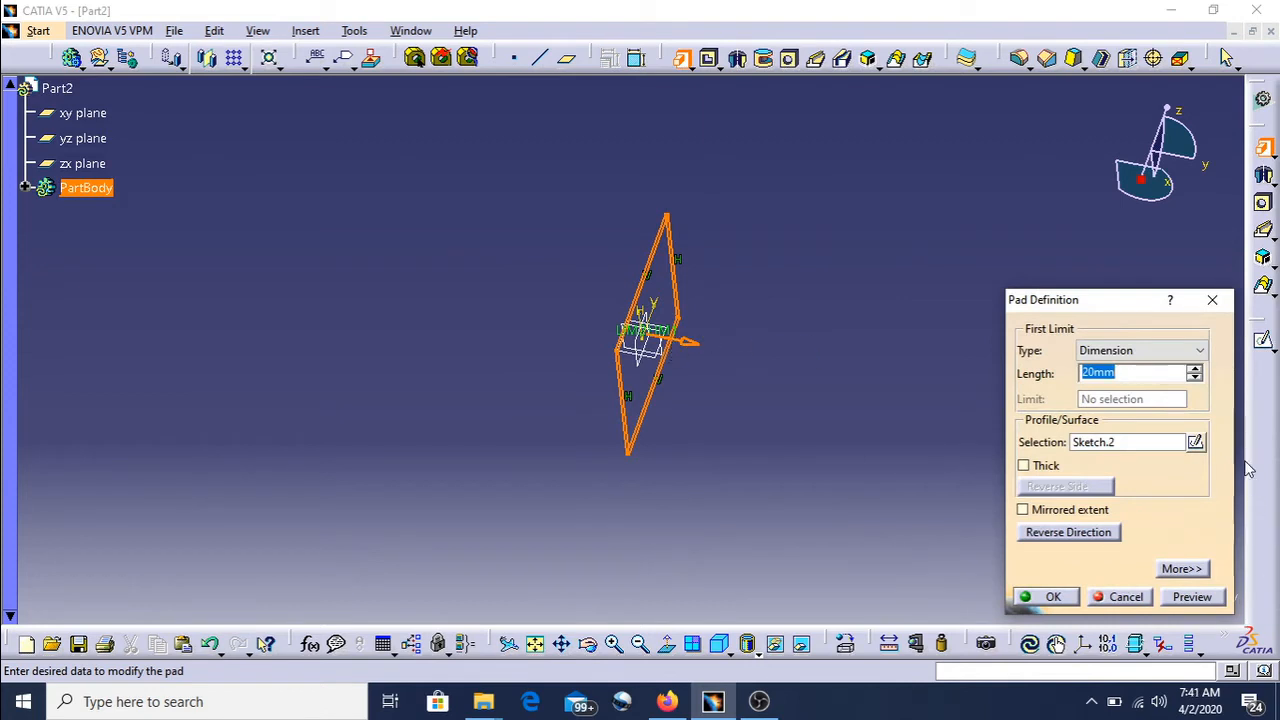
left_click_drag(1143, 371, 1080, 372)
type("50")
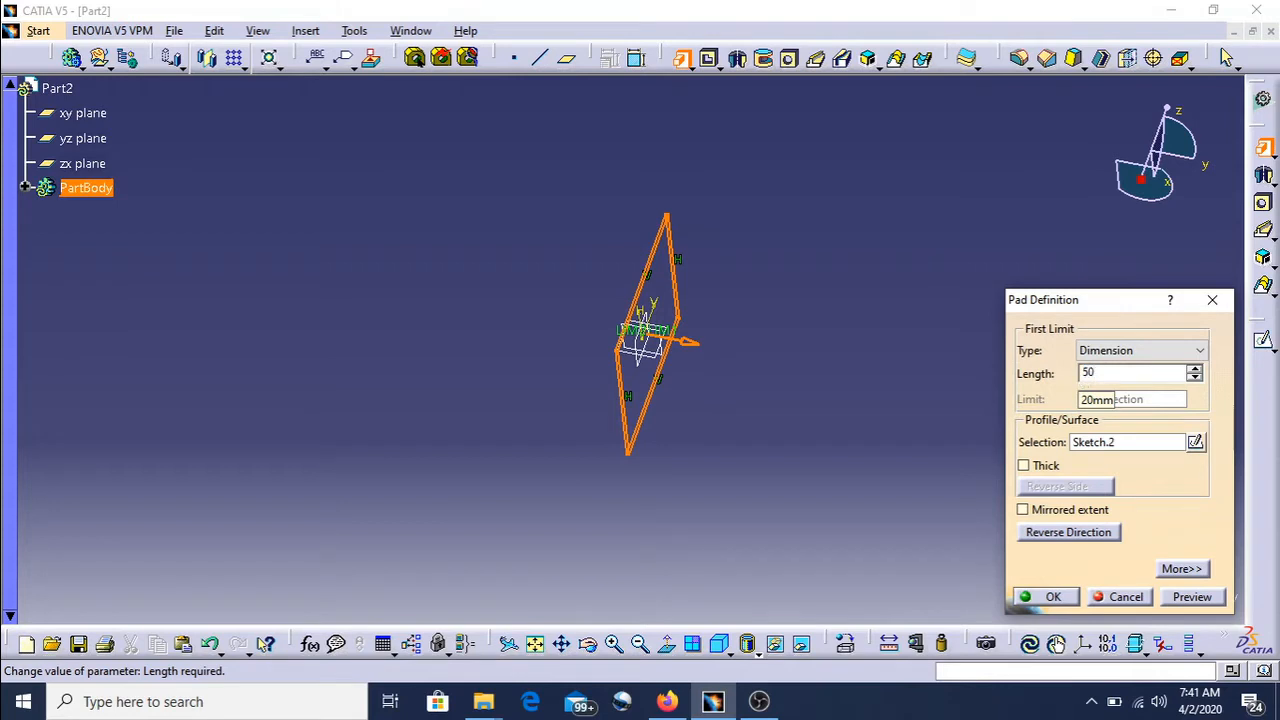
key("Return")
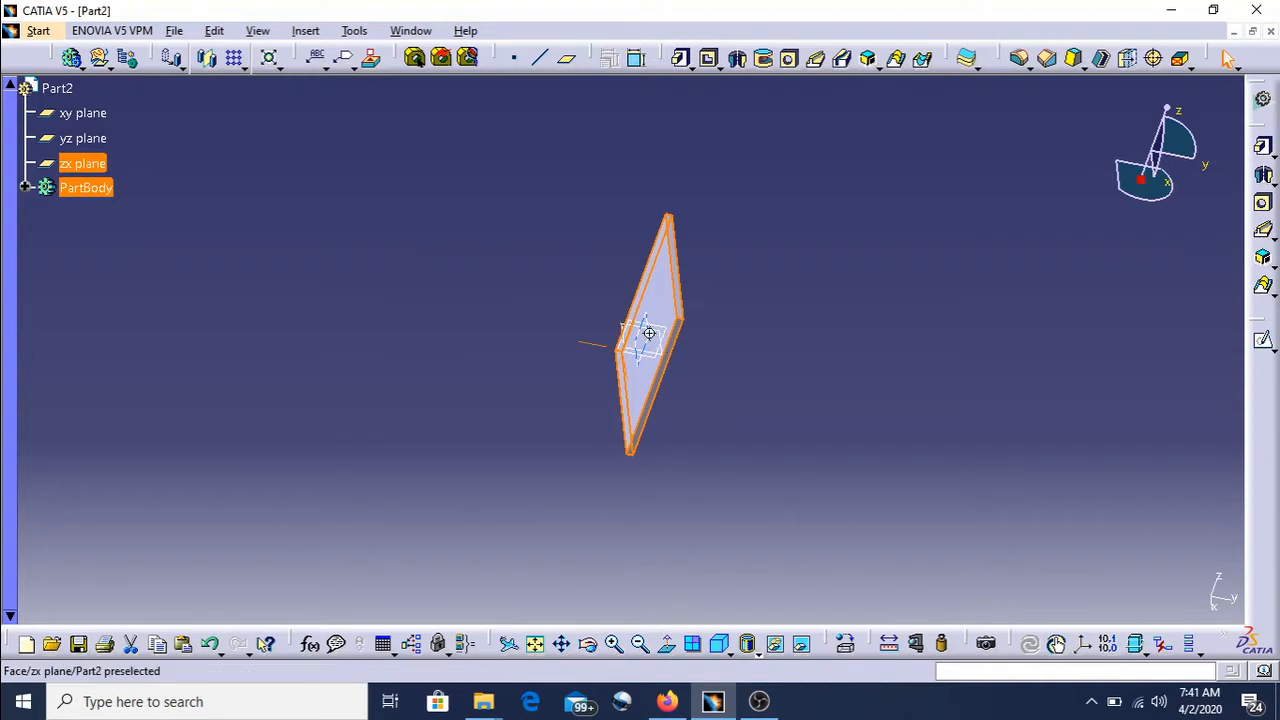
- Orbit around the padded plate to examine its shape and thickness
middle_click_drag(649, 333, 594, 330)
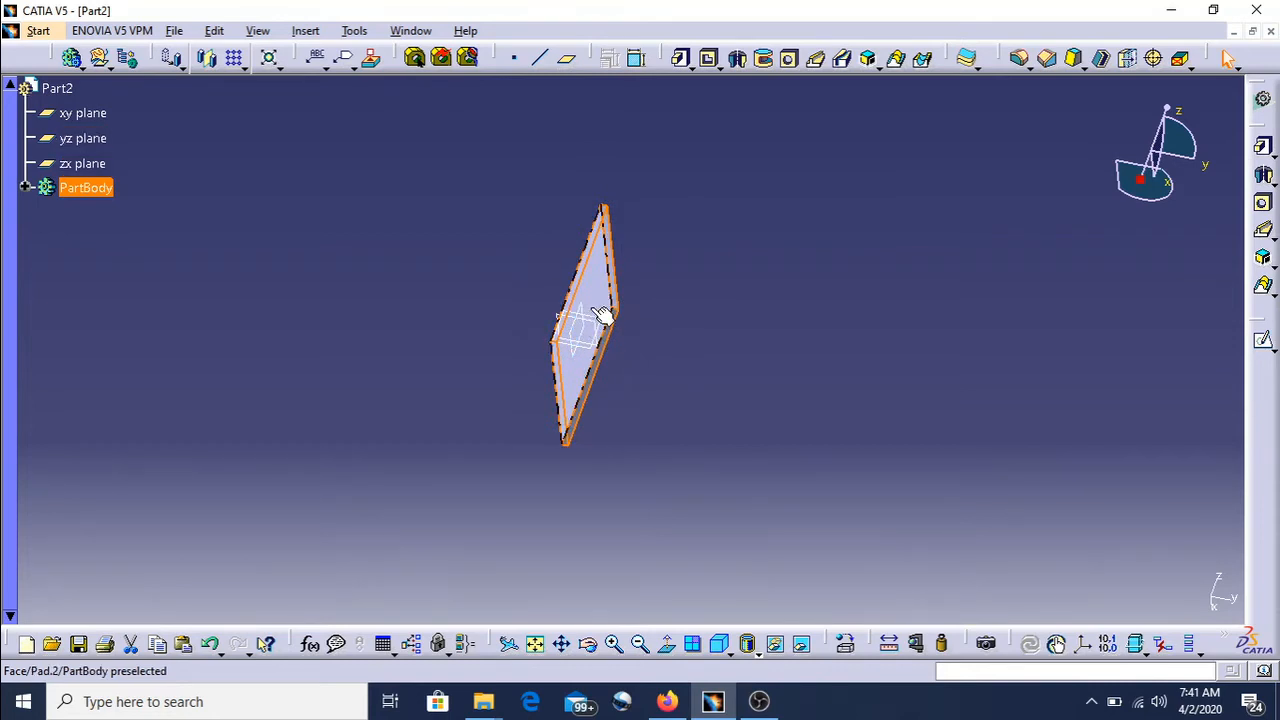
middle_click_drag(591, 308, 591, 308)
left_click(591, 308)
mouse_move(591, 308)
middle_mouse_down()
mouse_move(595, 232)
mouse_move(607, 360)
mouse_move(604, 260)
mouse_move(612, 300)
middle_mouse_up()
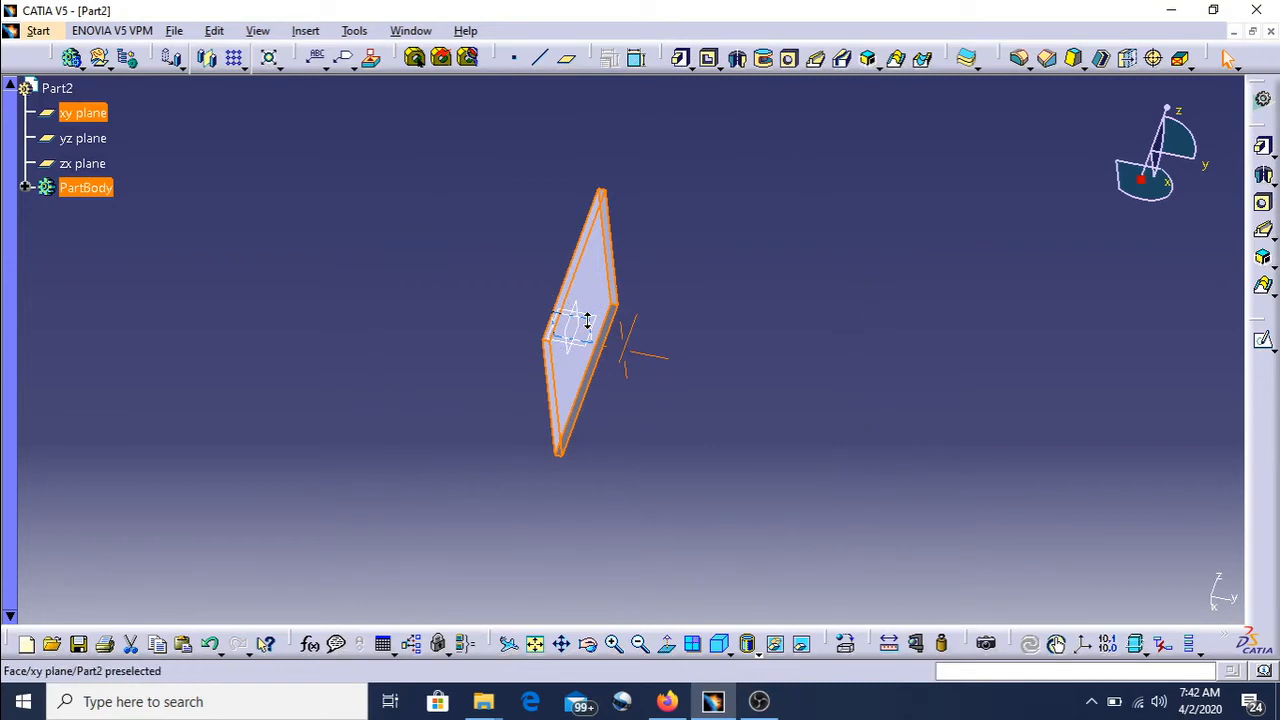
middle_click_drag(588, 320, 595, 270)
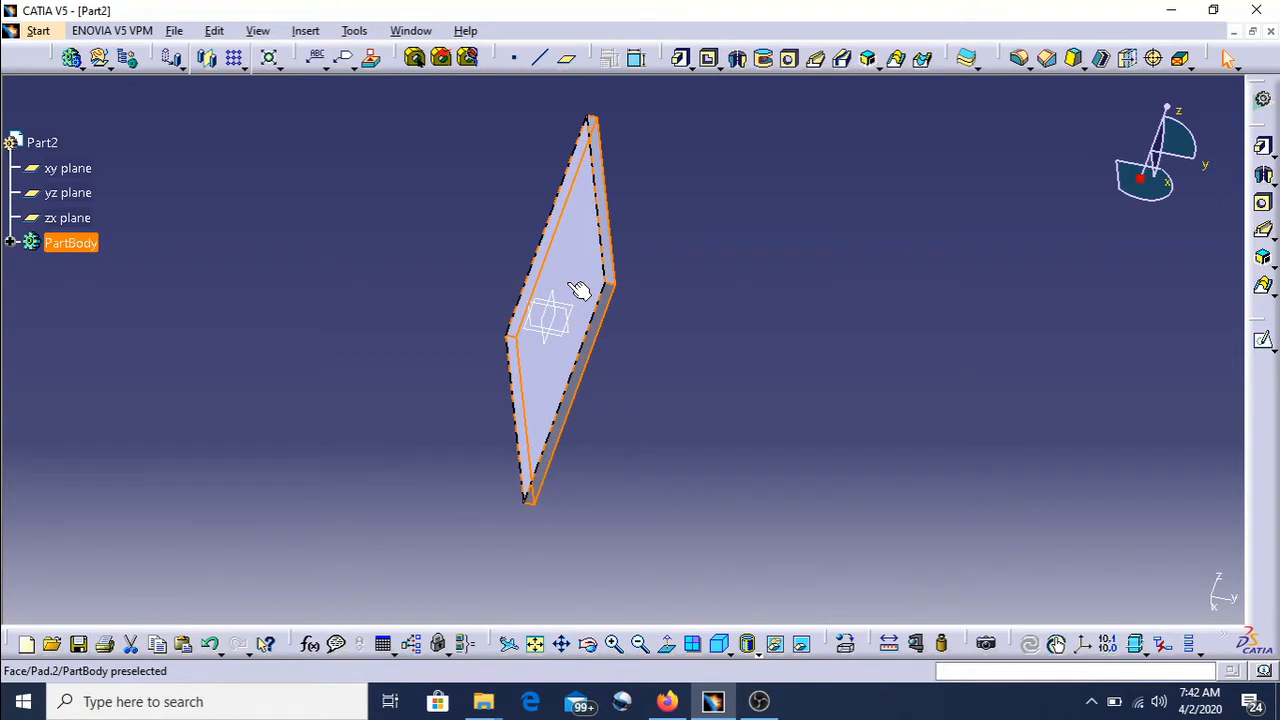
middle_click_drag(568, 283, 567, 281)
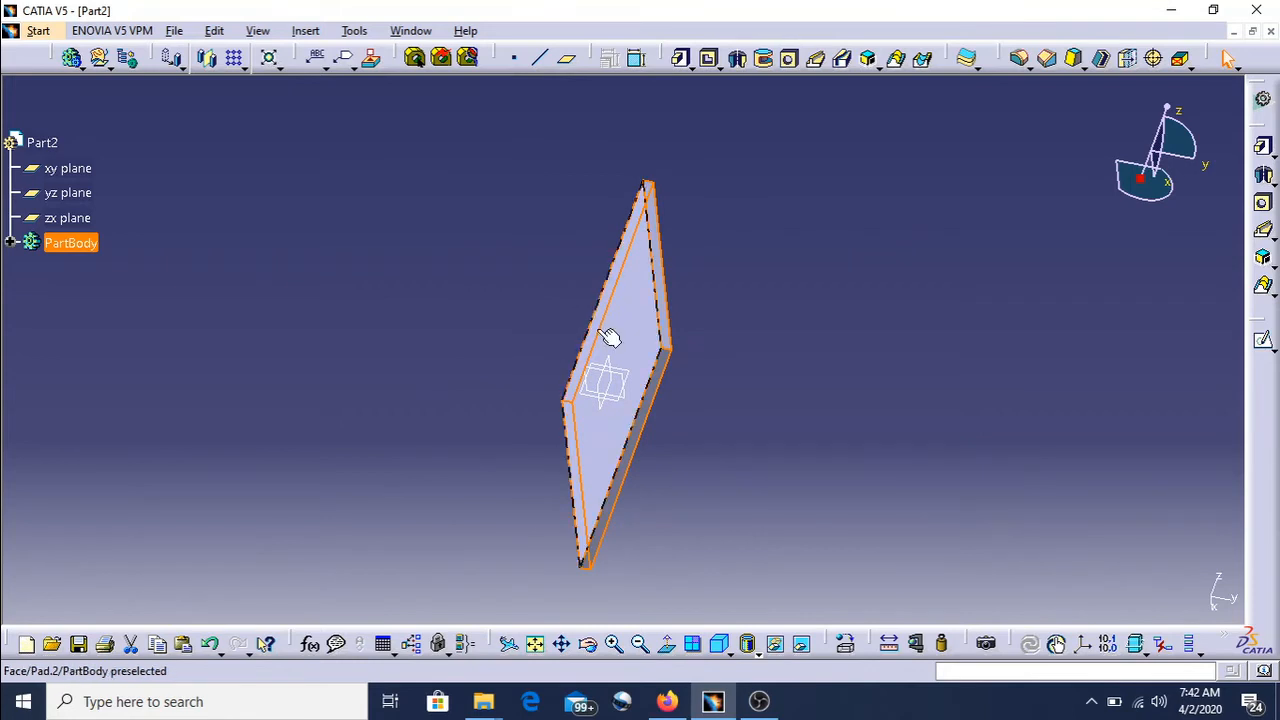
middle_click_drag(620, 369, 609, 360)
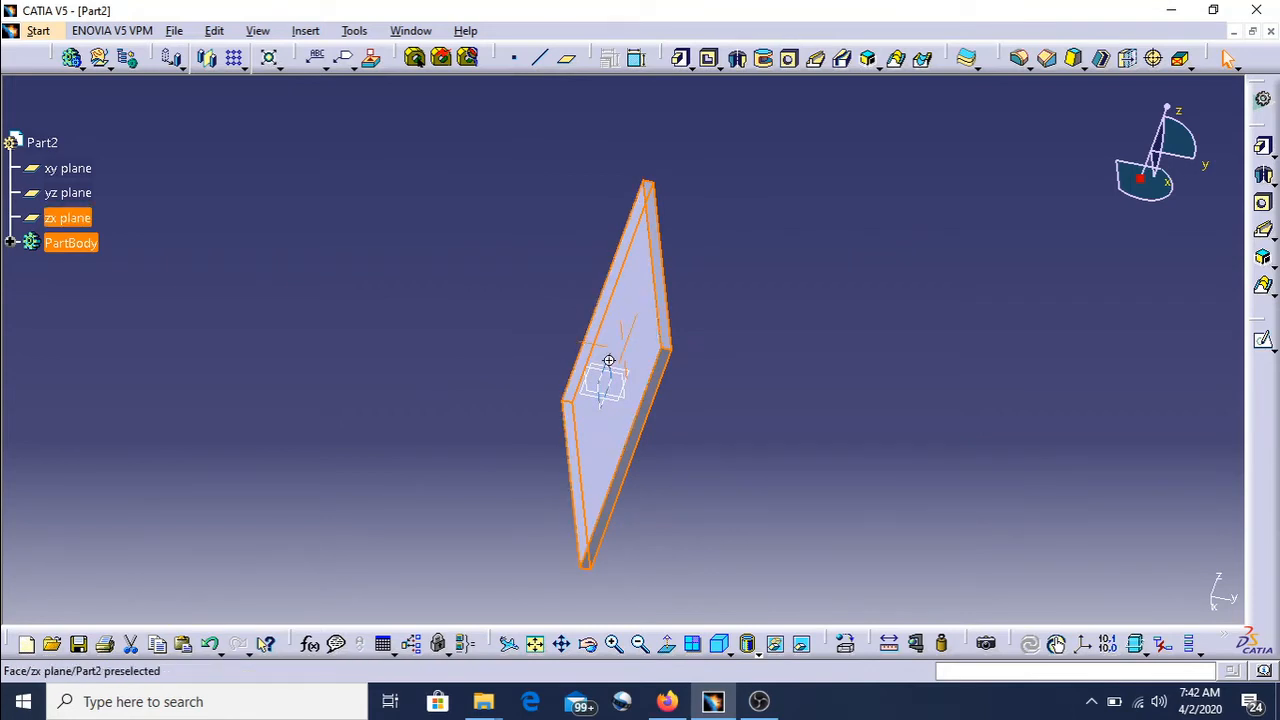
left_click(609, 360)
middle_click_drag(609, 360, 663, 387)
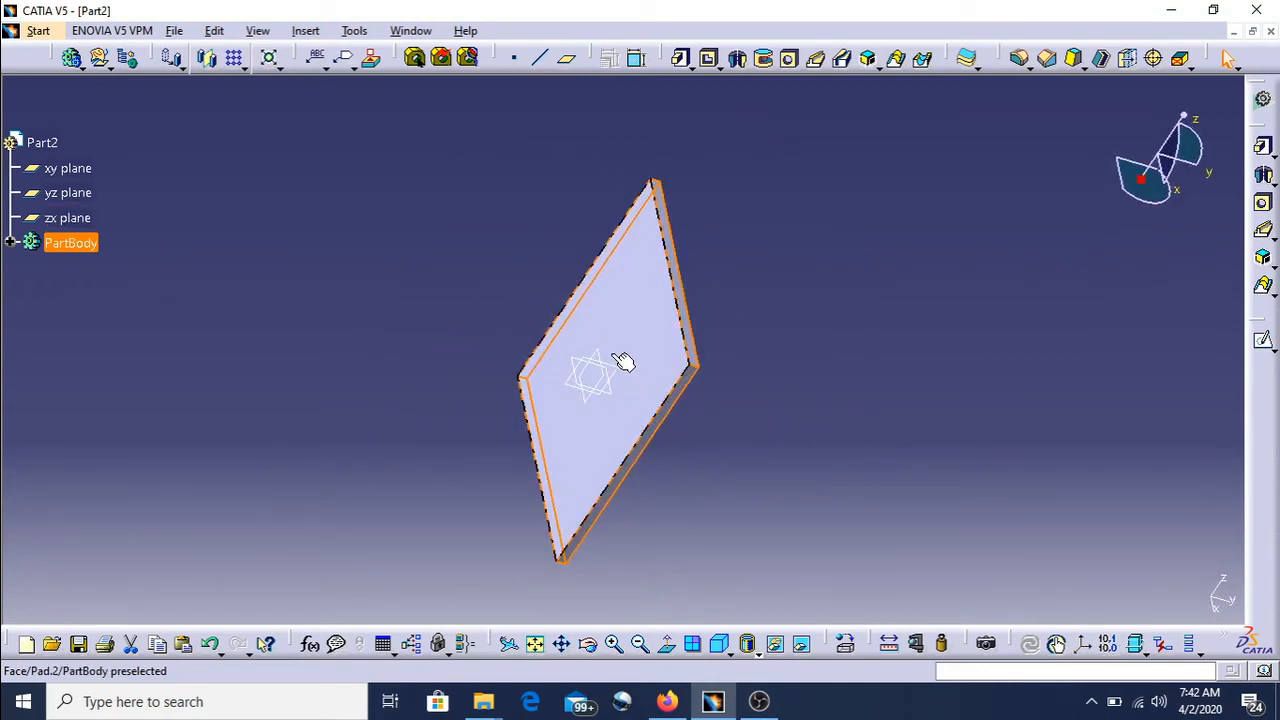
middle_click_drag(612, 354, 740, 371)
left_click(740, 371)
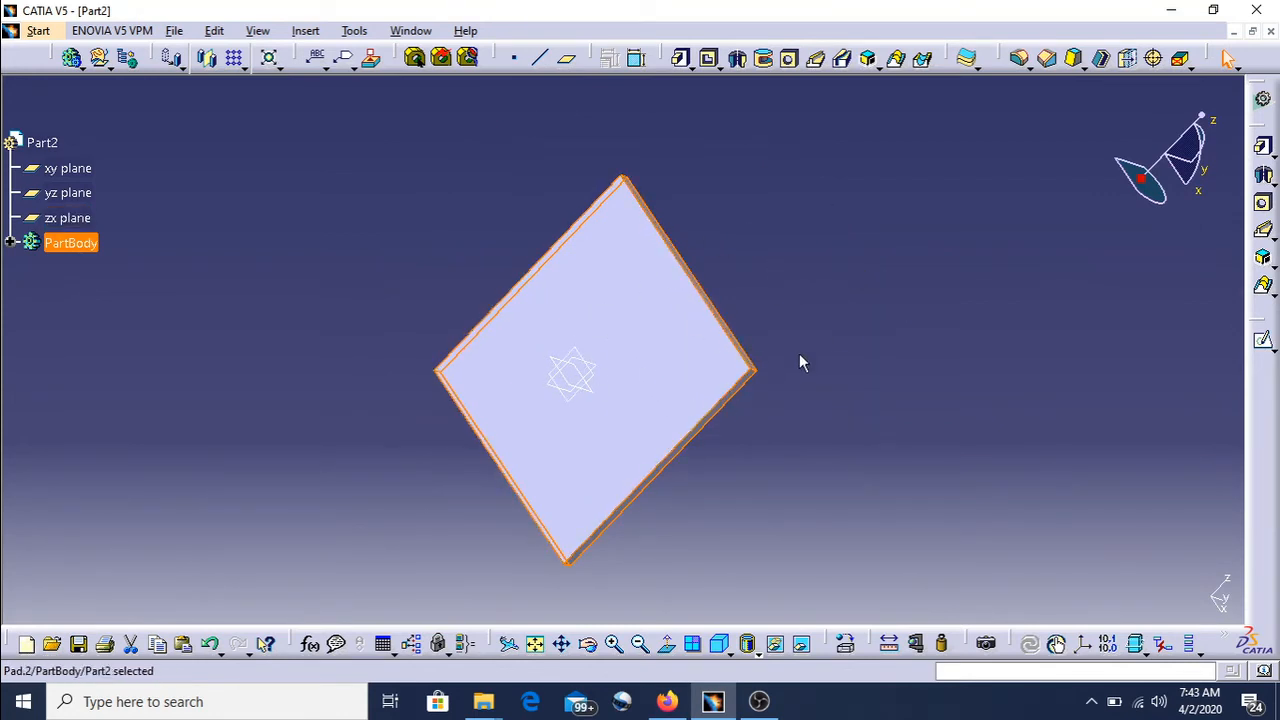
- Delete the pad together with its aggregated sketch
left_click(808, 316)
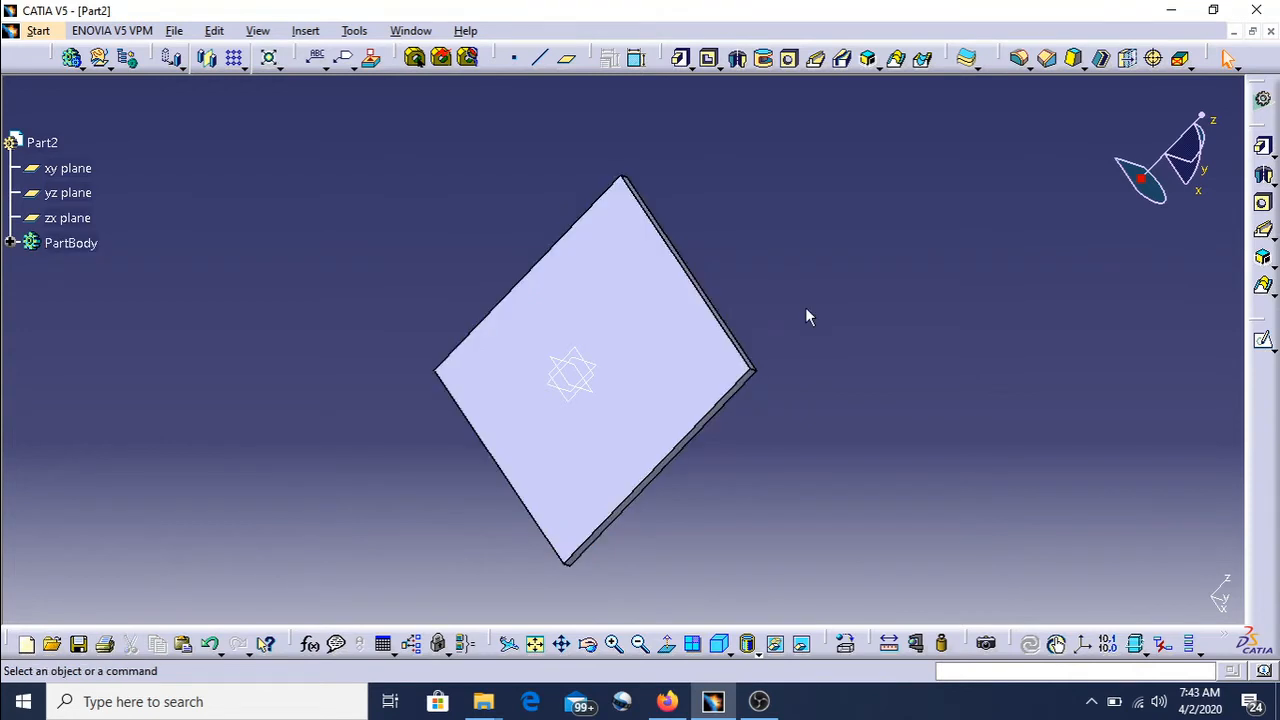
left_click(588, 313)
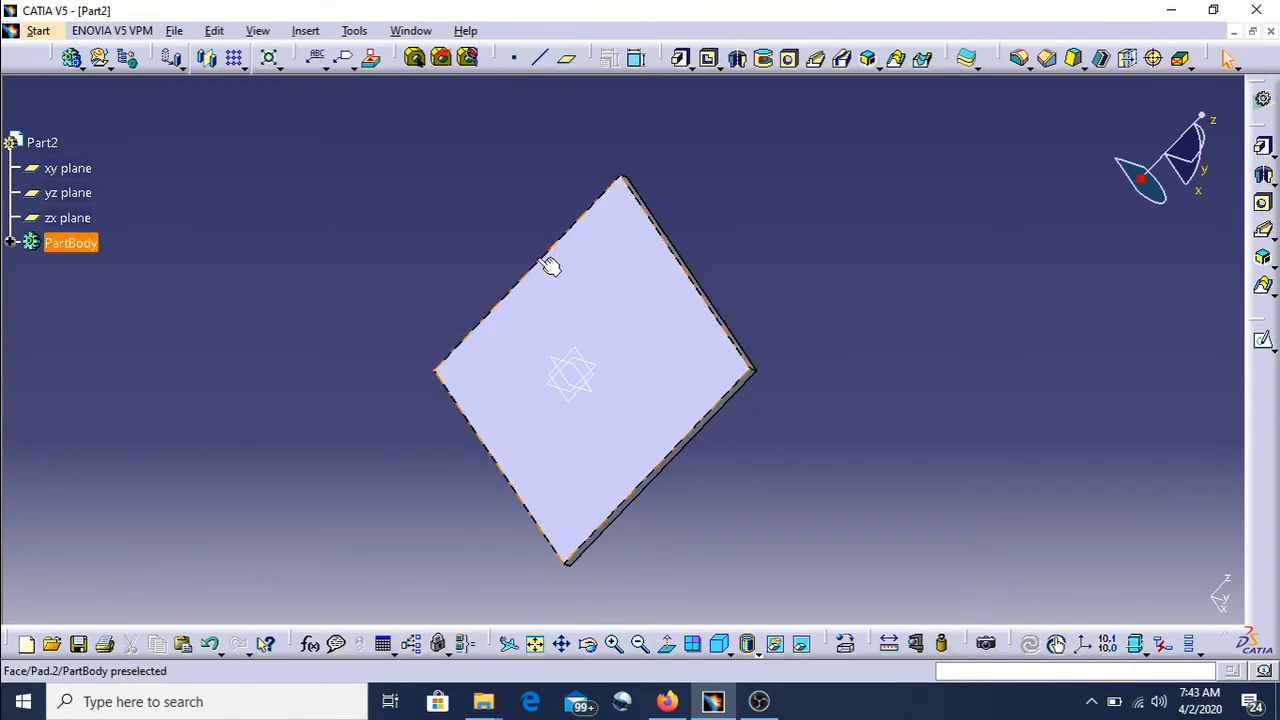
left_click(474, 210)
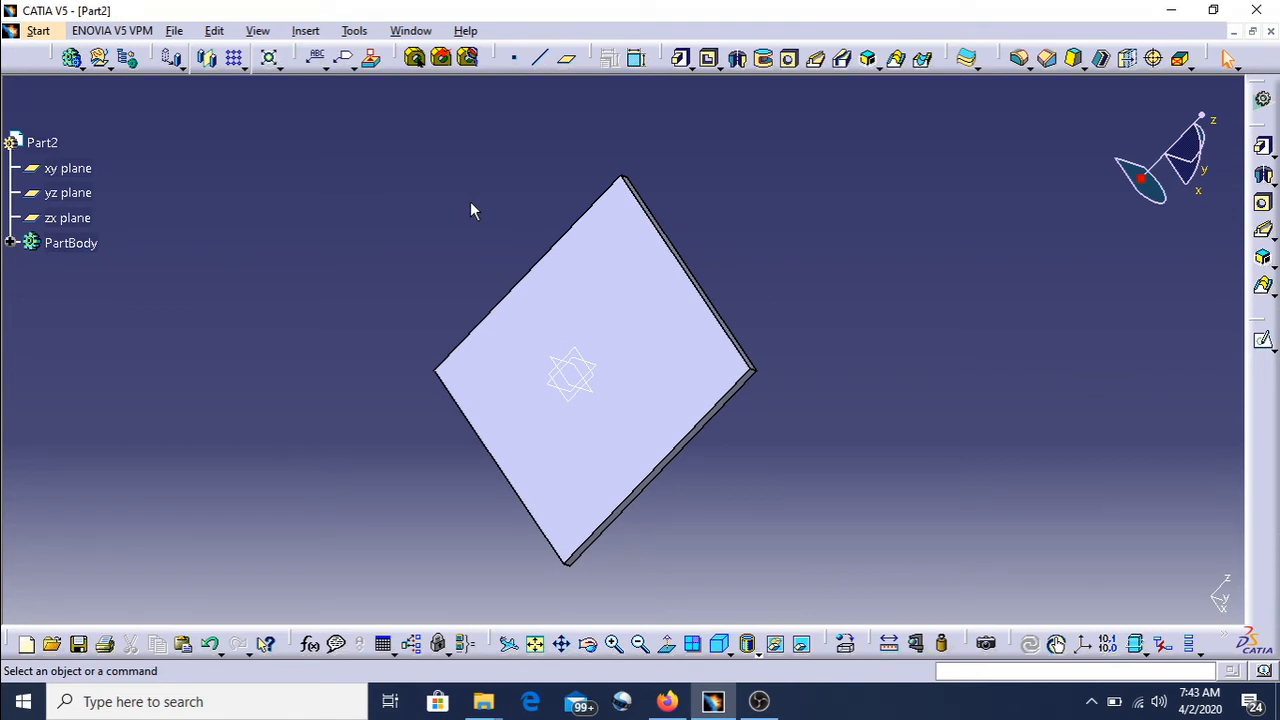
left_click(590, 290)
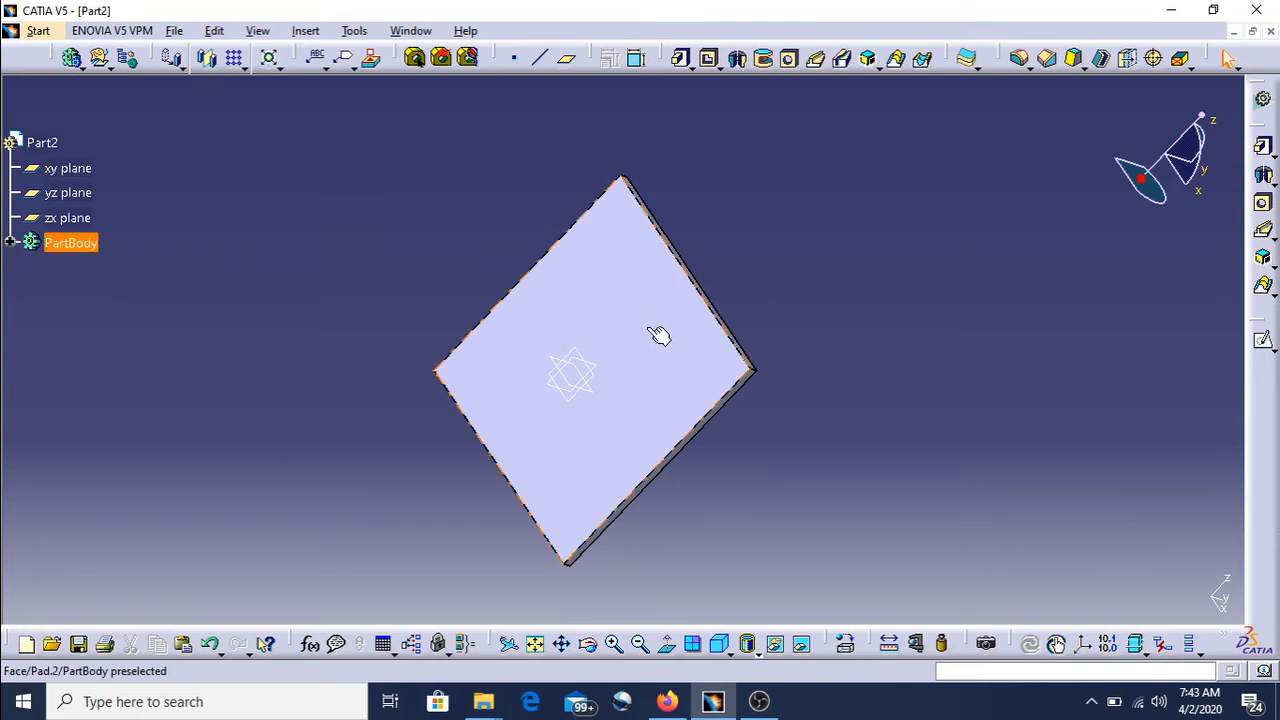
key("Delete")
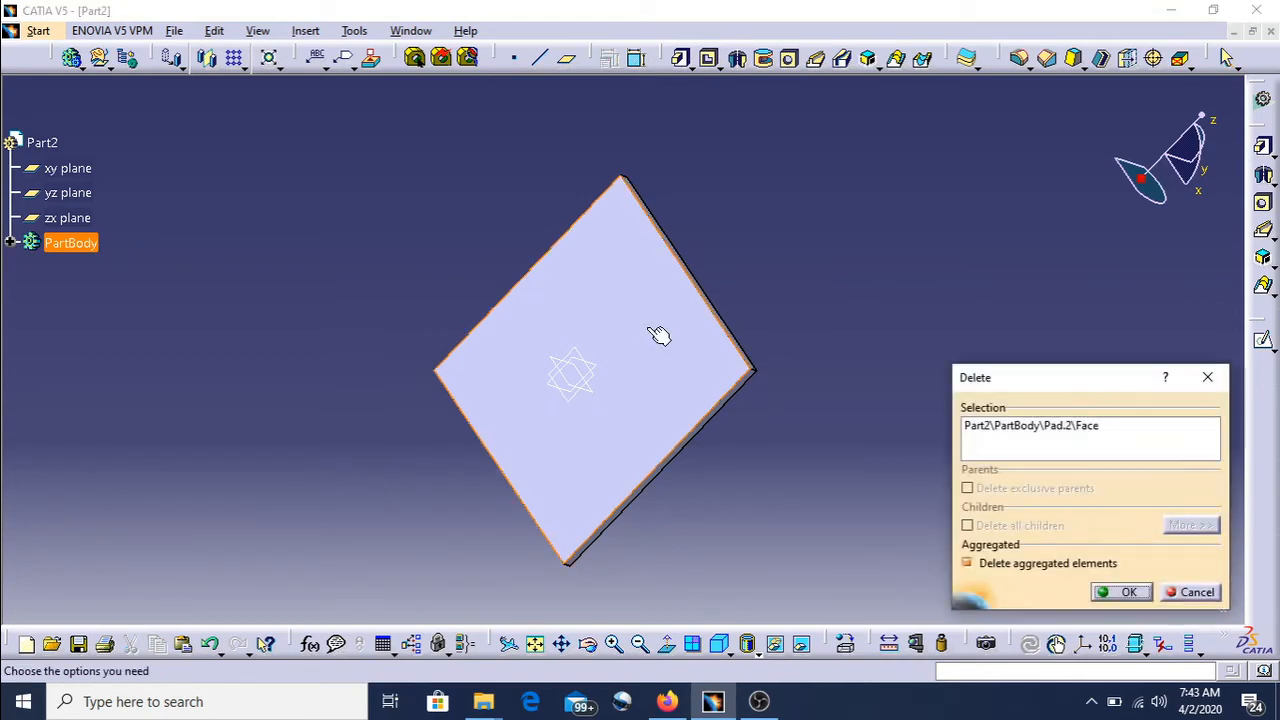
left_click(1124, 592)
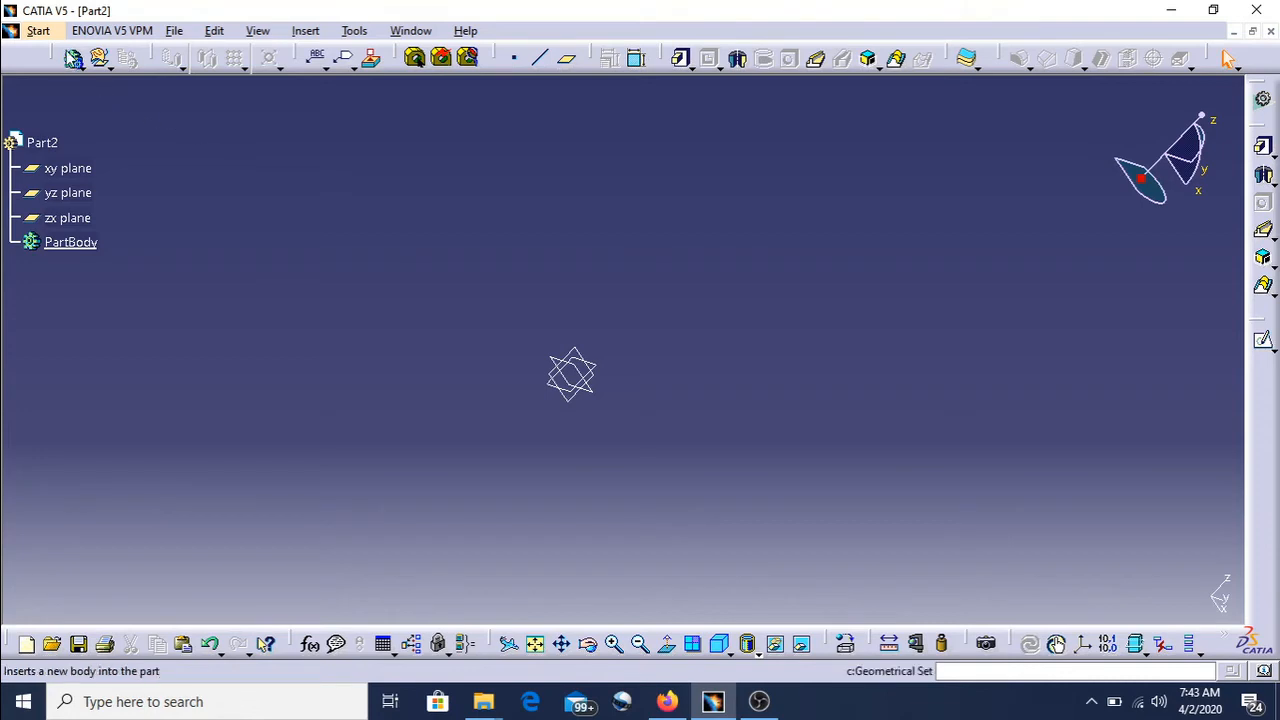
- Create a new part in the Part Design workbench with hybrid design enabled
left_click(40, 31)
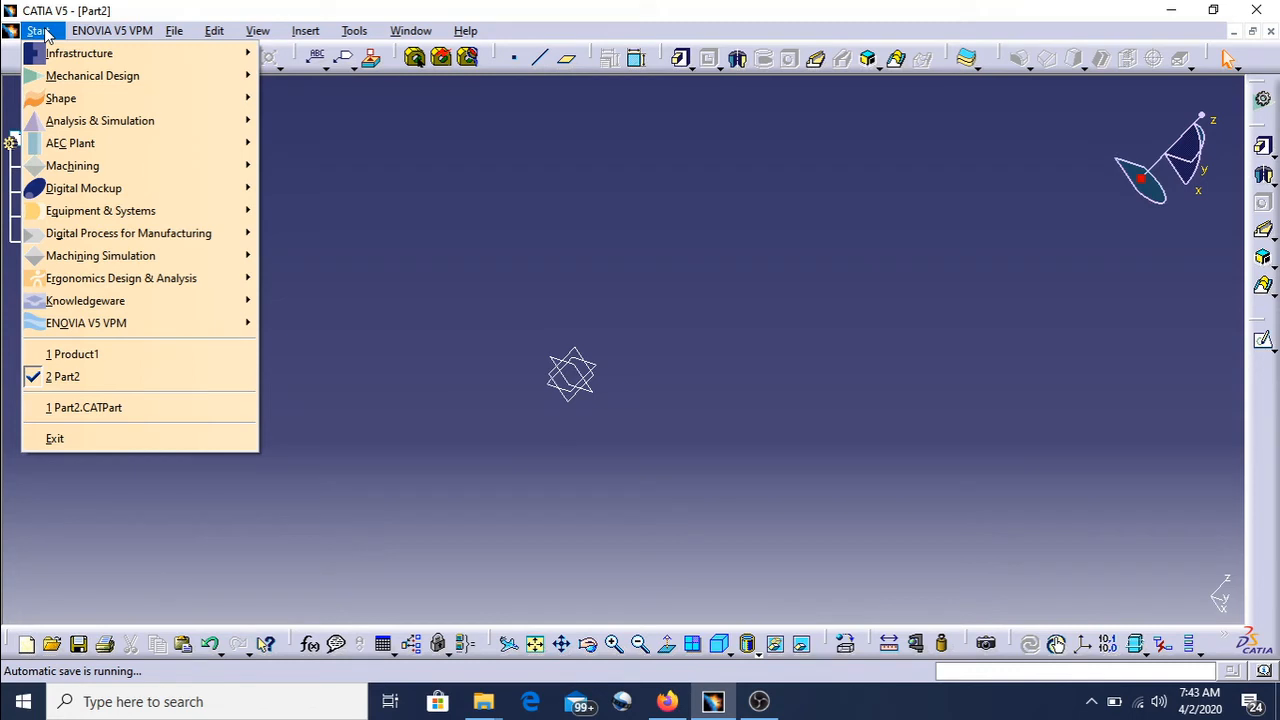
mouse_move(62, 78)
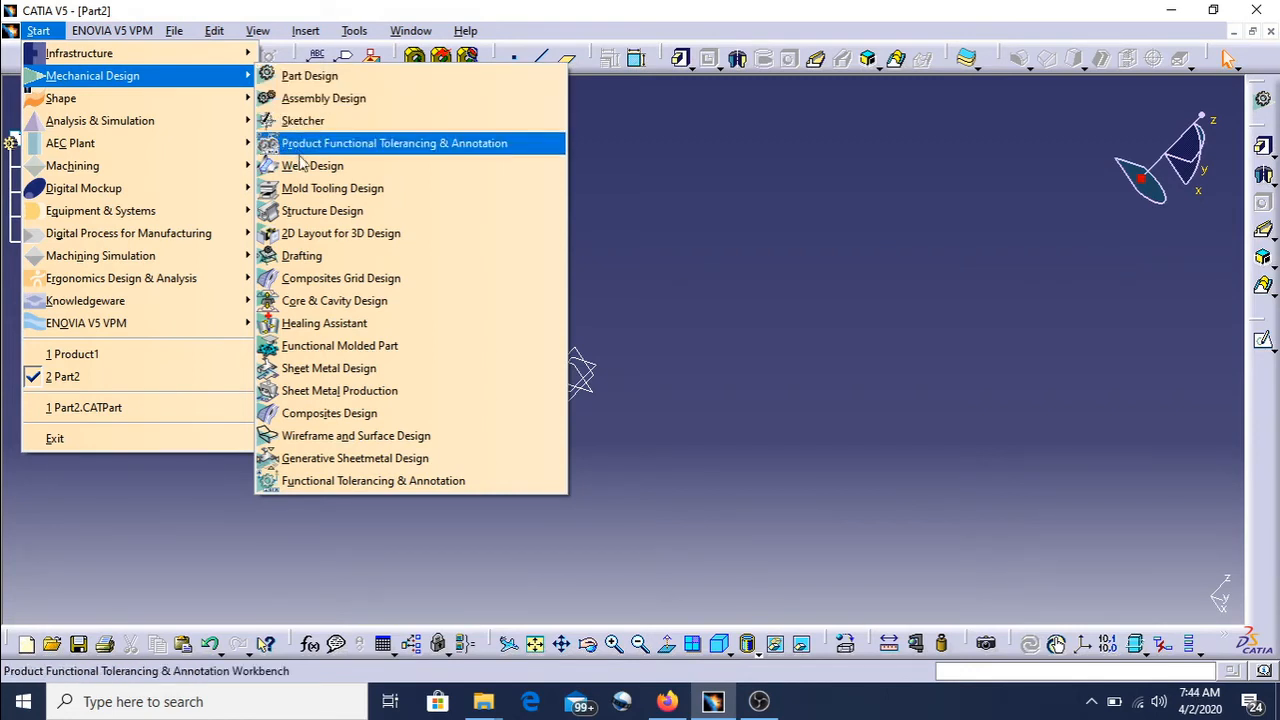
left_click(306, 77)
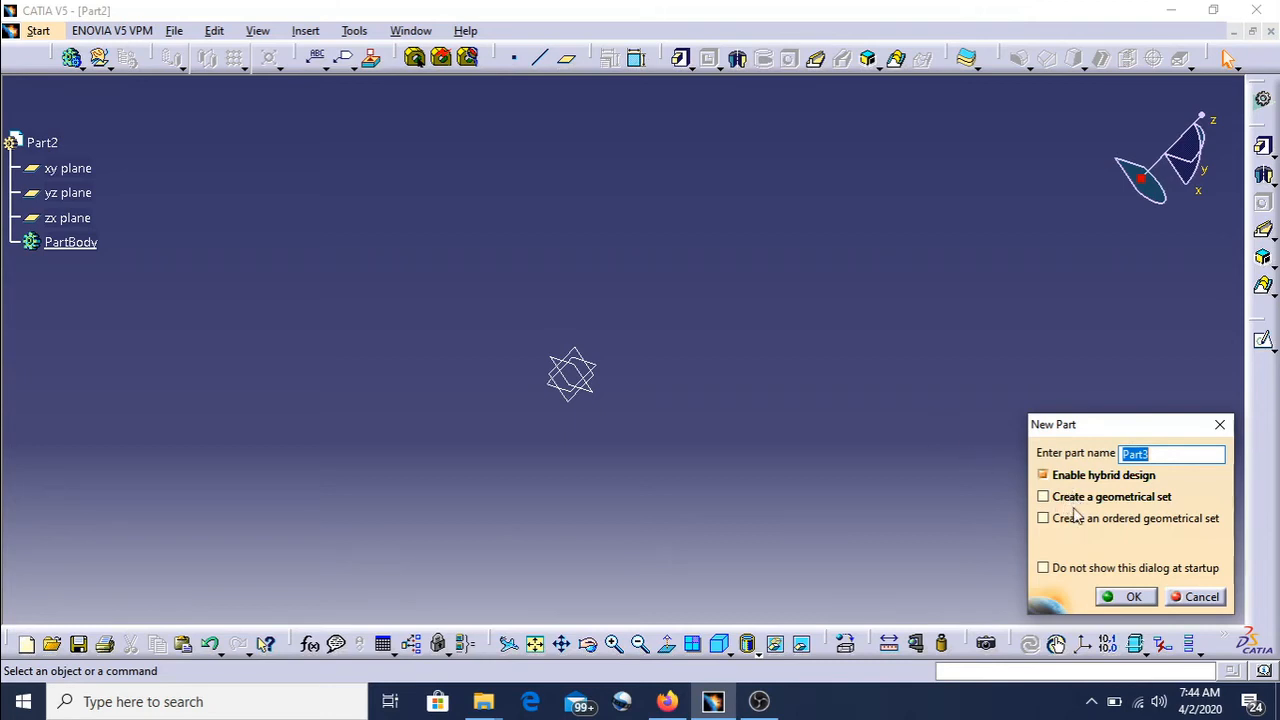
mouse_move(1077, 481)
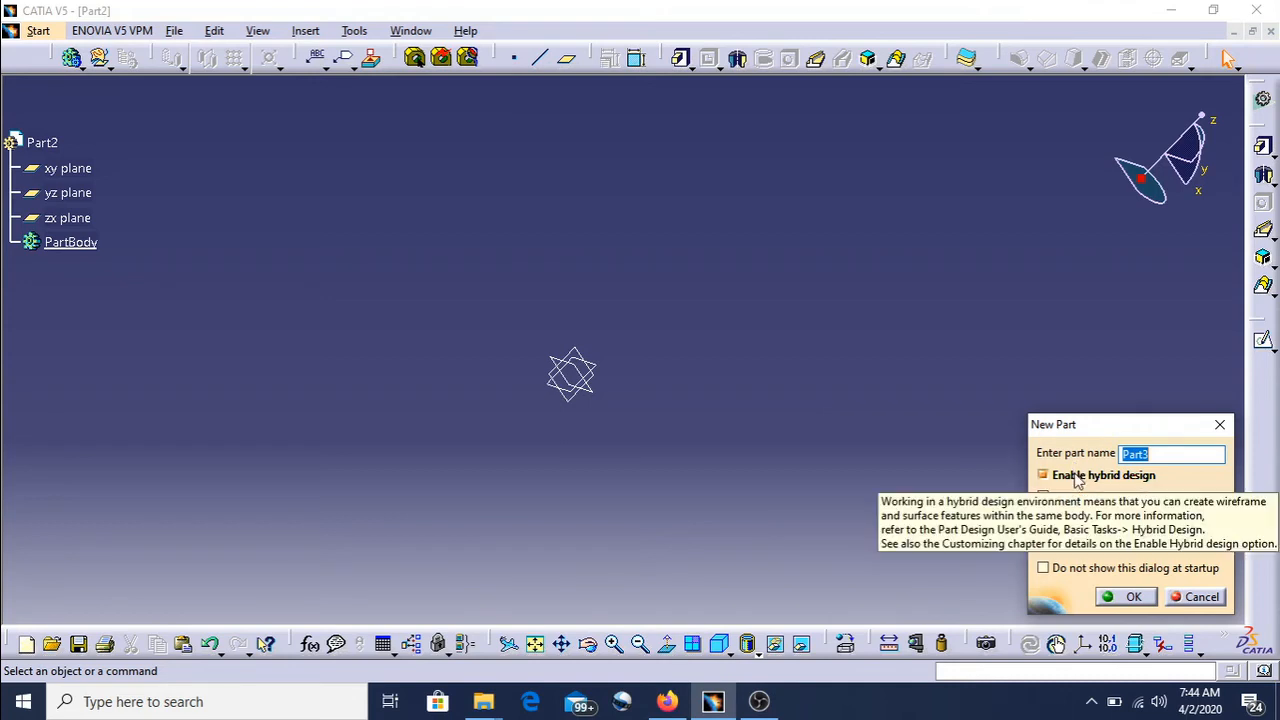
left_click(1141, 597)
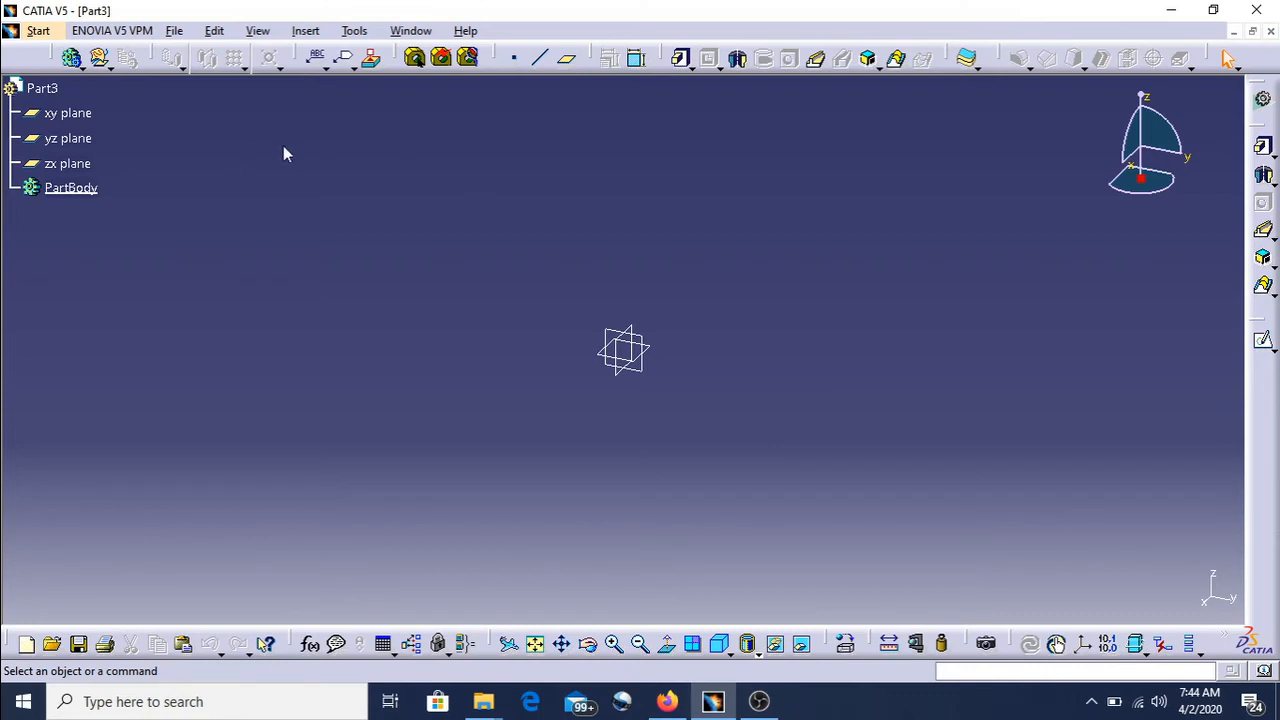
left_click(258, 31)
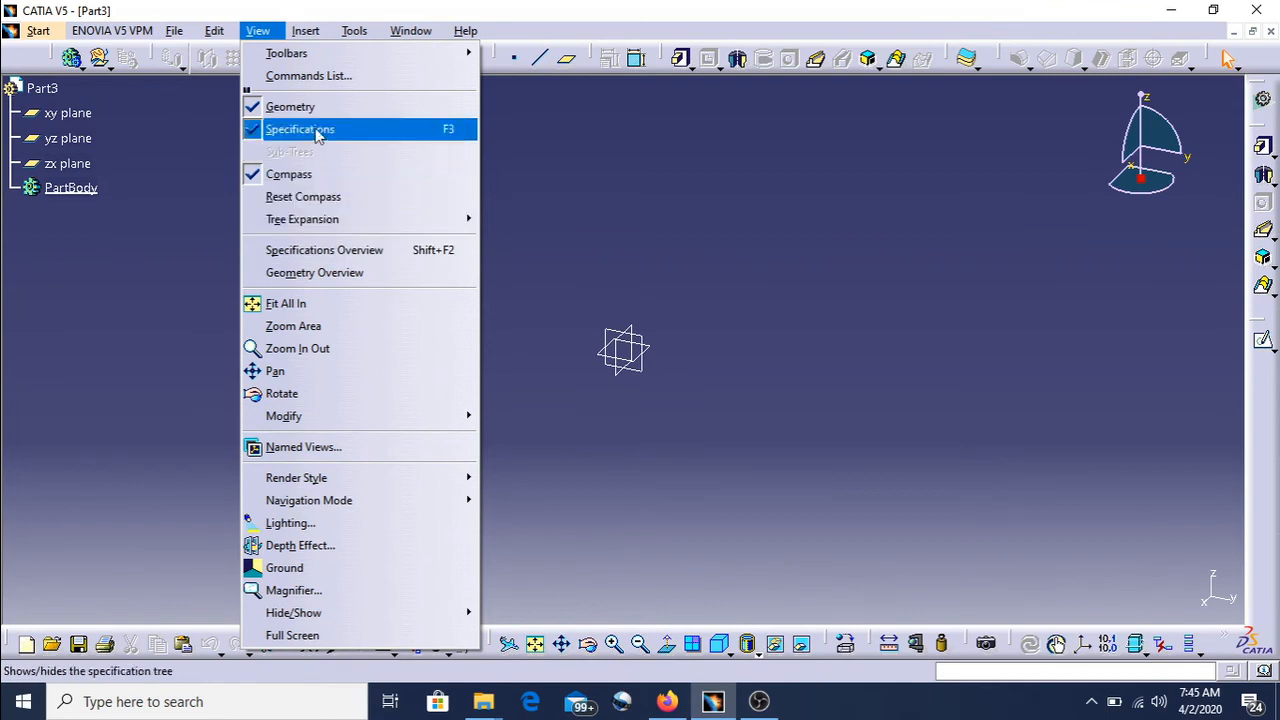
mouse_move(315, 58)
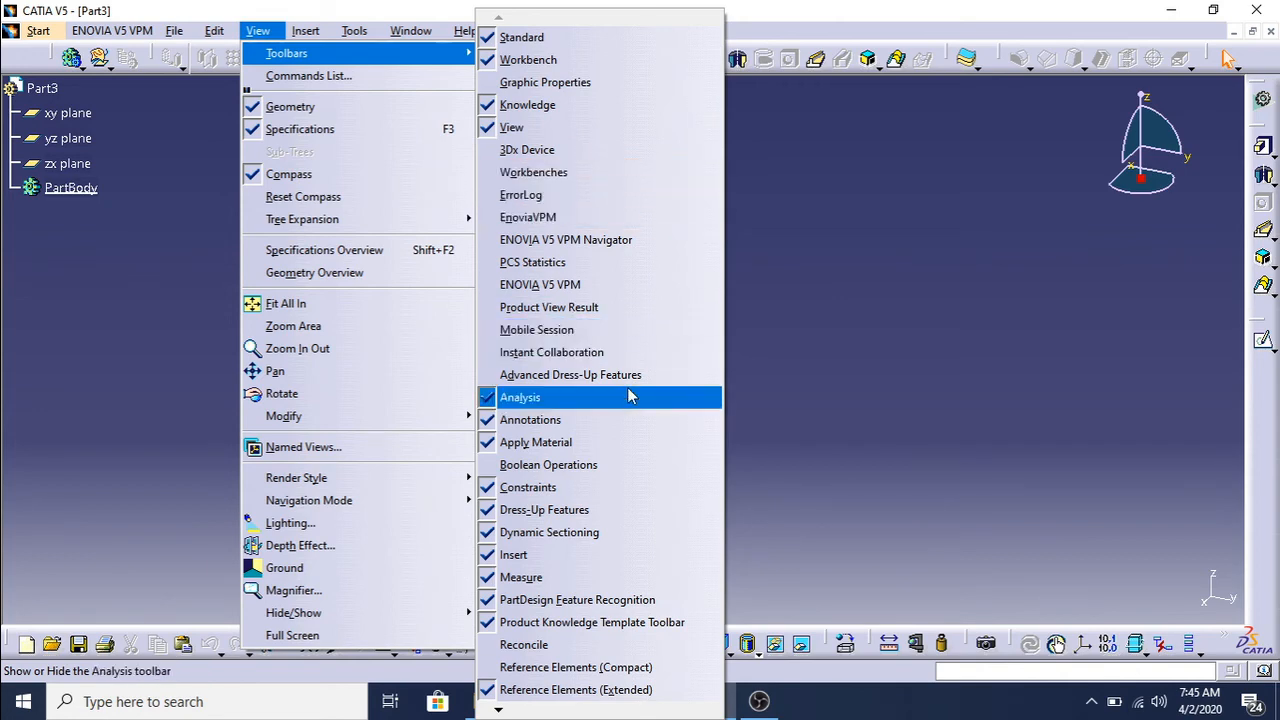
left_click(961, 377)
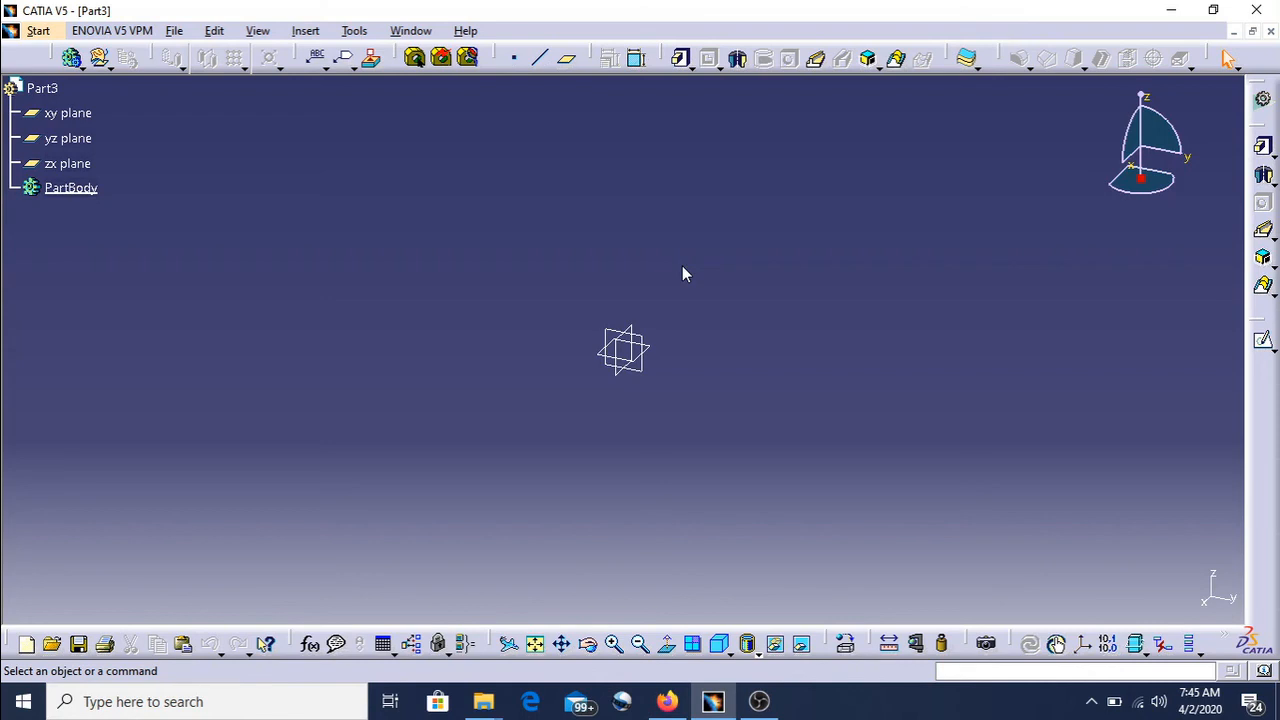
- Open the list of Mechanical Design workbenches
left_click(42, 31)
mouse_move(75, 82)
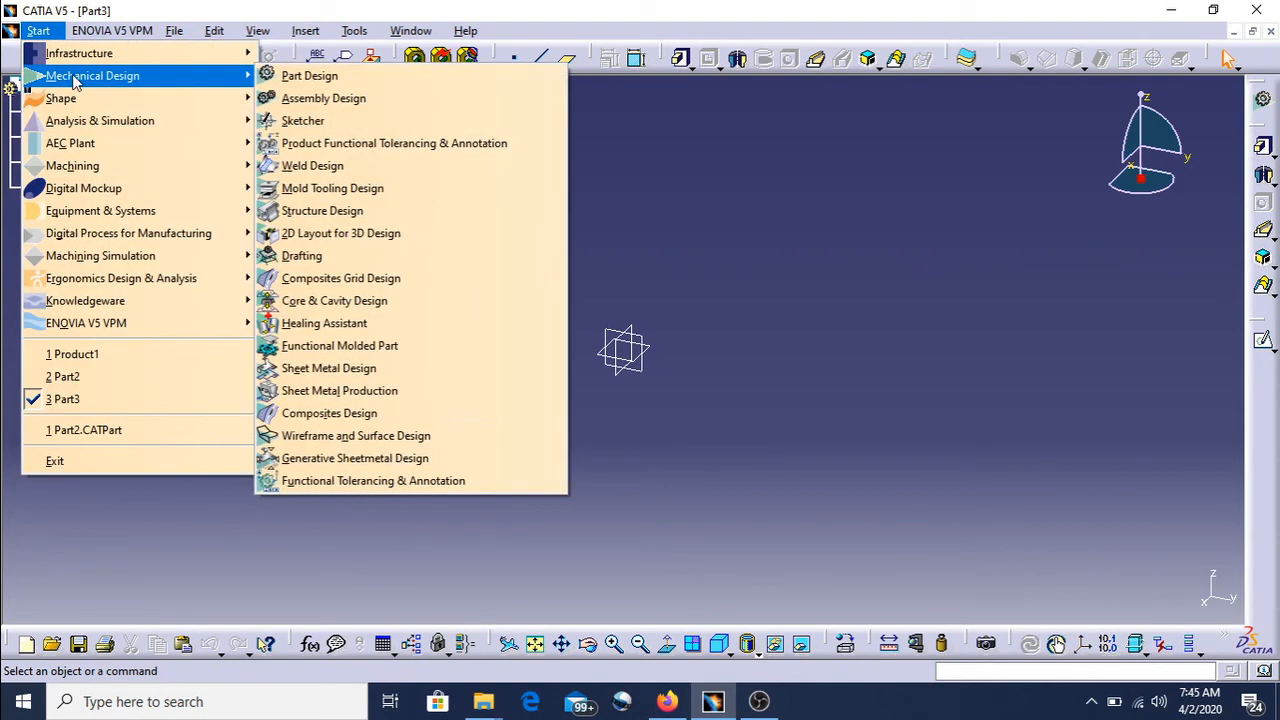